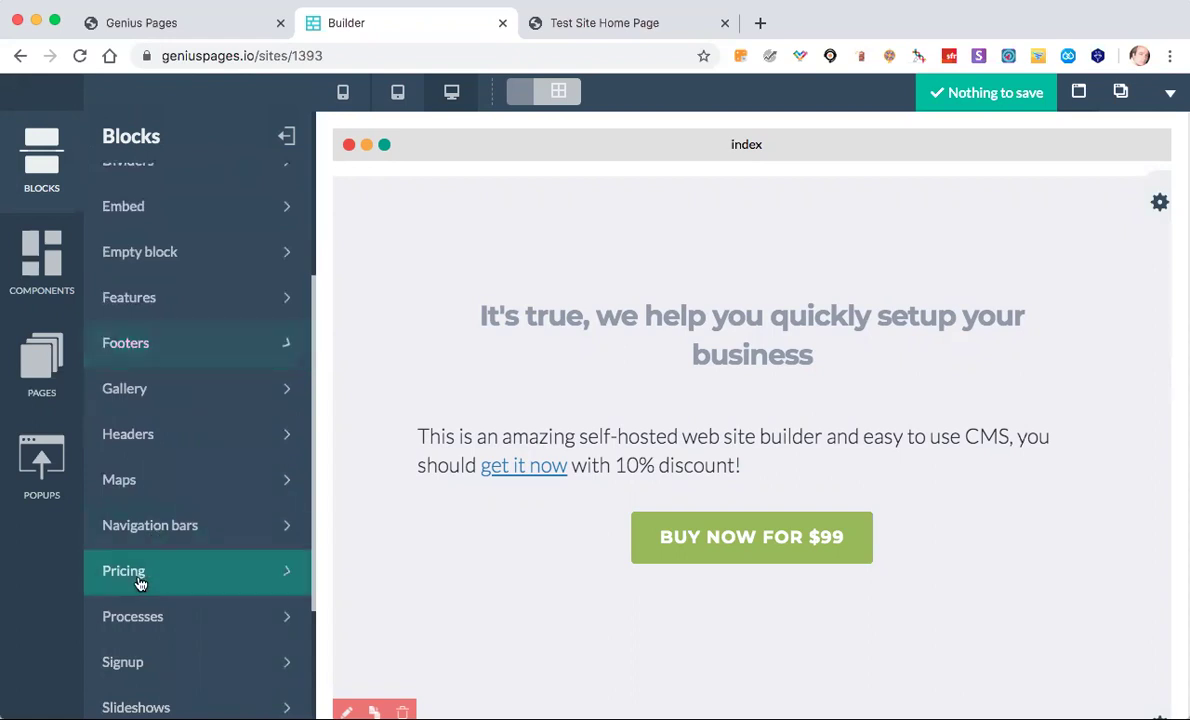
# Add the dark three-column pricing block above the existing content on the index page and collapse the block library
pyautogui.scroll(-2, 198, 453)
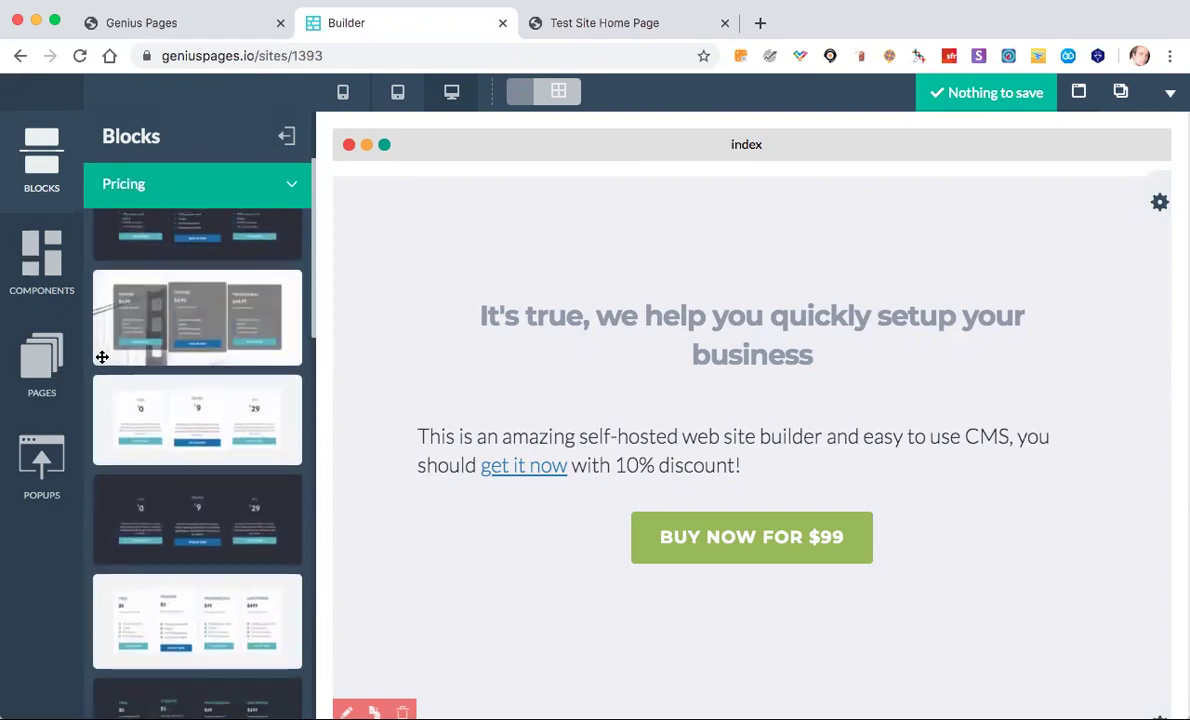
pyautogui.scroll(-1, 163, 347)
pyautogui.scroll(-5, 163, 347)
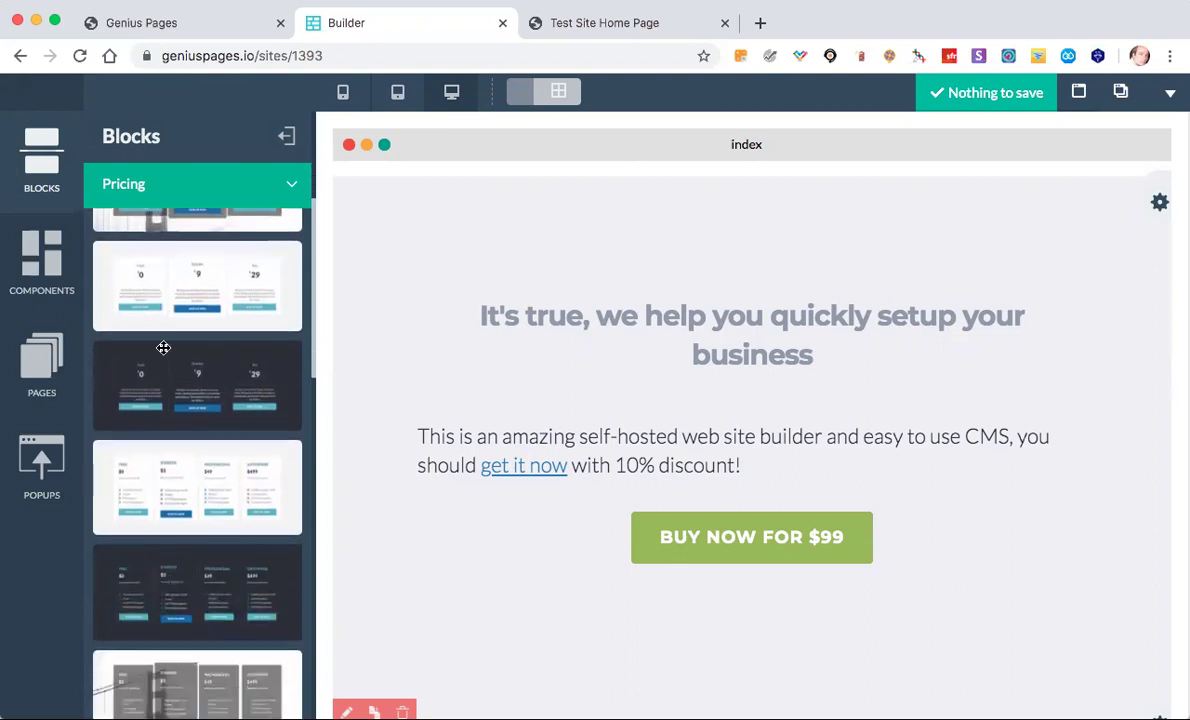
pyautogui.scroll(-5, 163, 347)
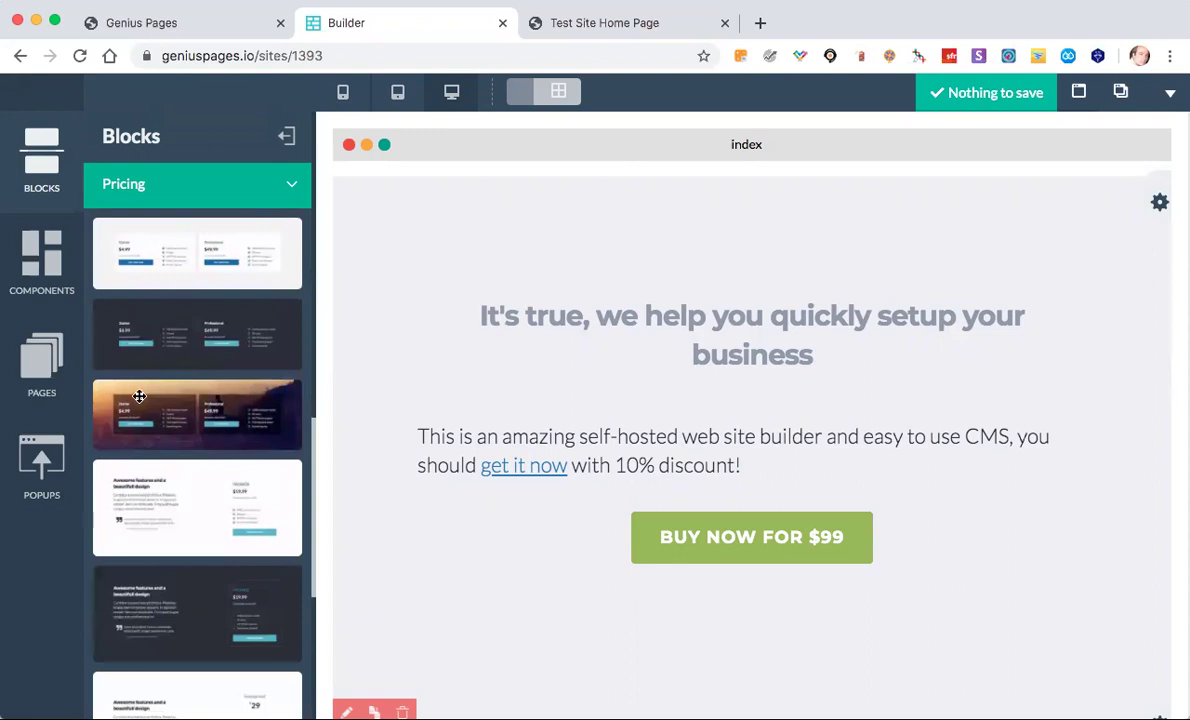
pyautogui.scroll(10, 140, 393)
pyautogui.scroll(3, 156, 398)
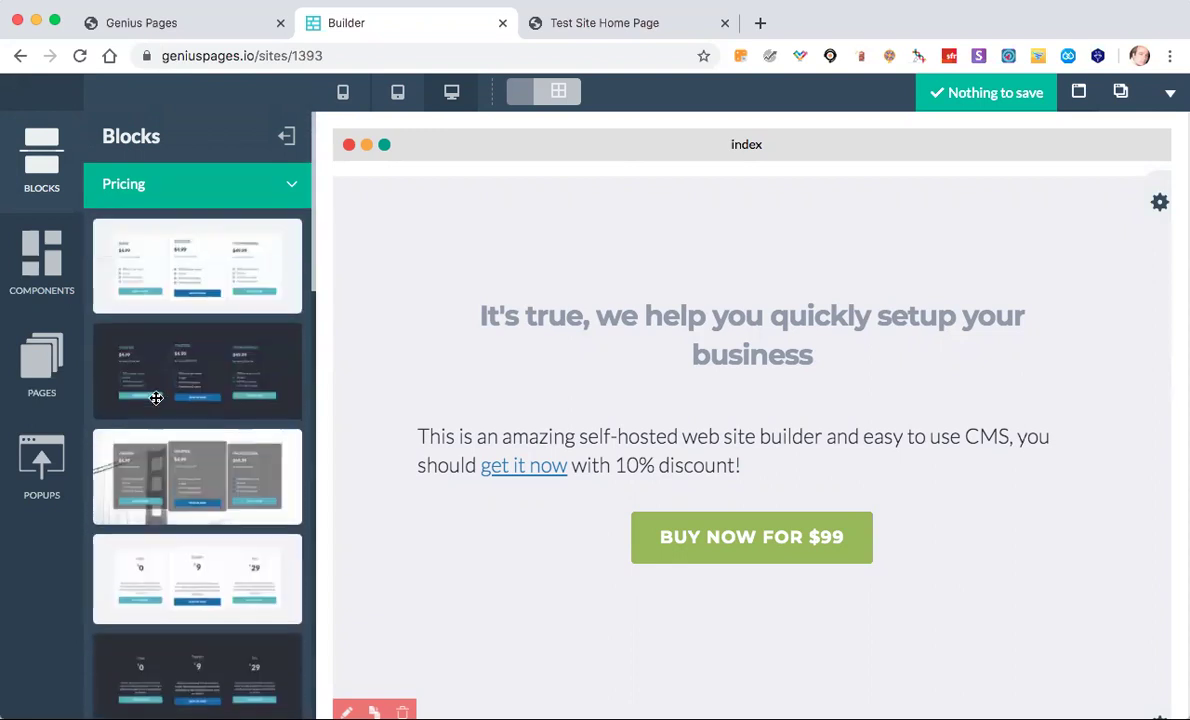
pyautogui.moveTo(154, 355); pyautogui.dragTo(728, 240)
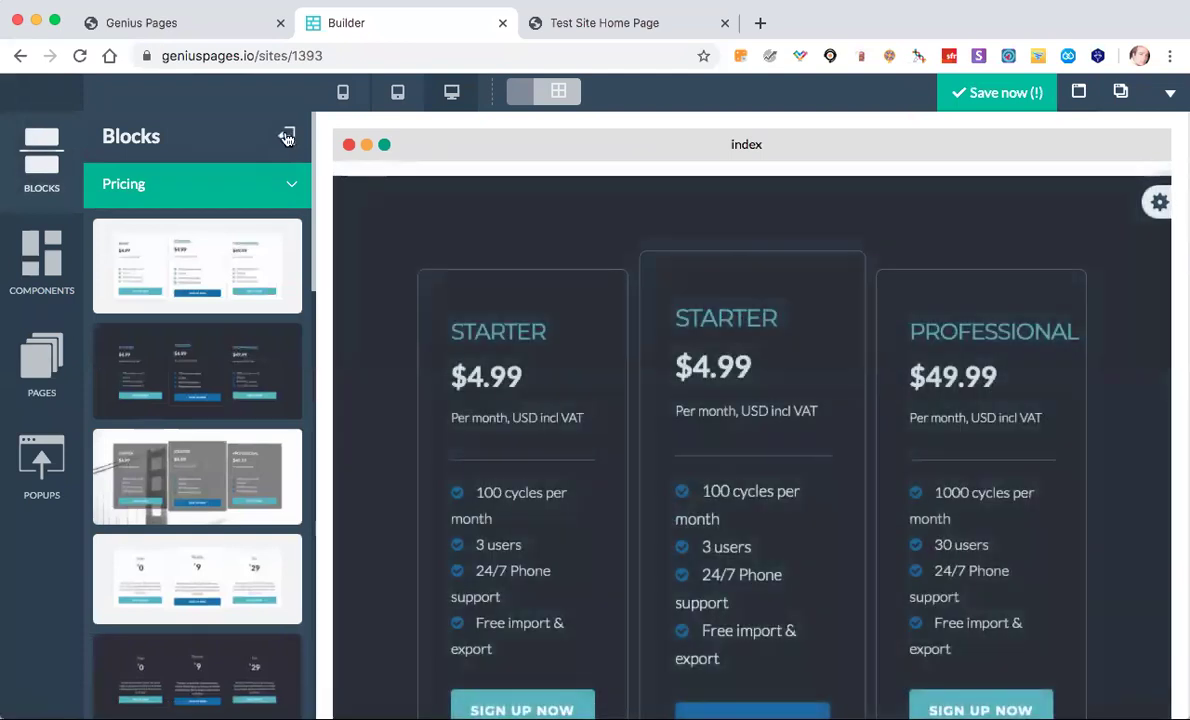
pyautogui.click(285, 135)
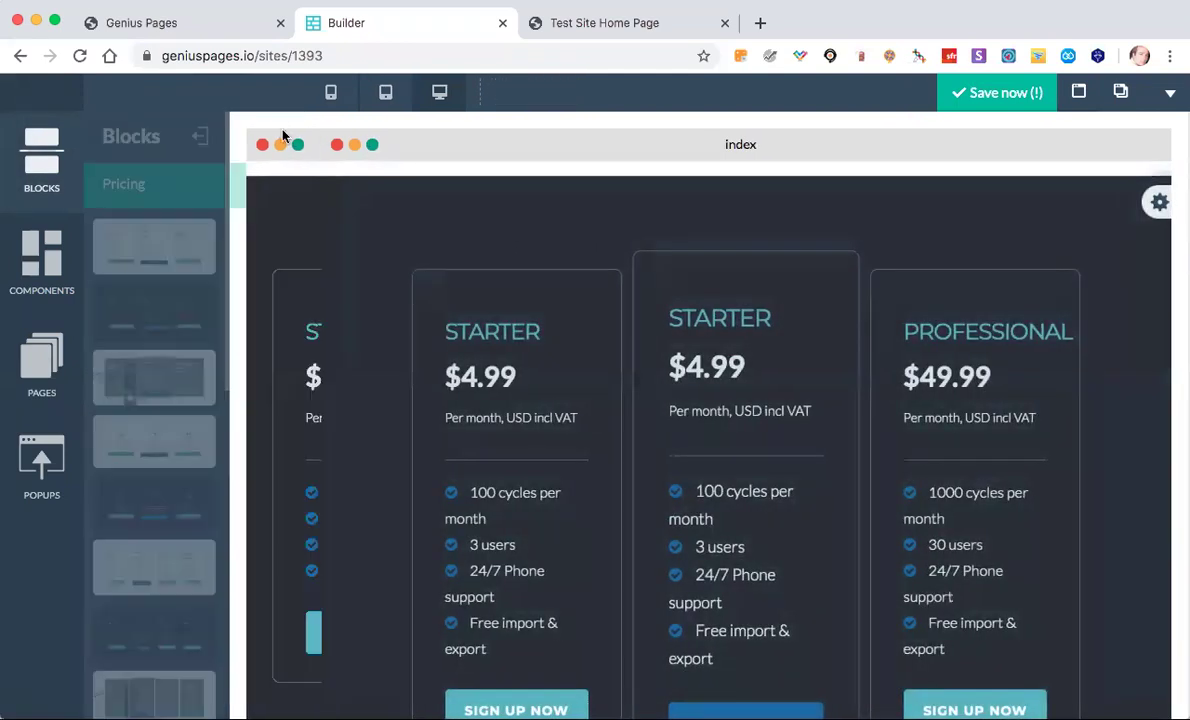
# Open the first Starter pricing card's style settings and examine its border radius choices and remaining options
pyautogui.scroll(-1, 628, 305)
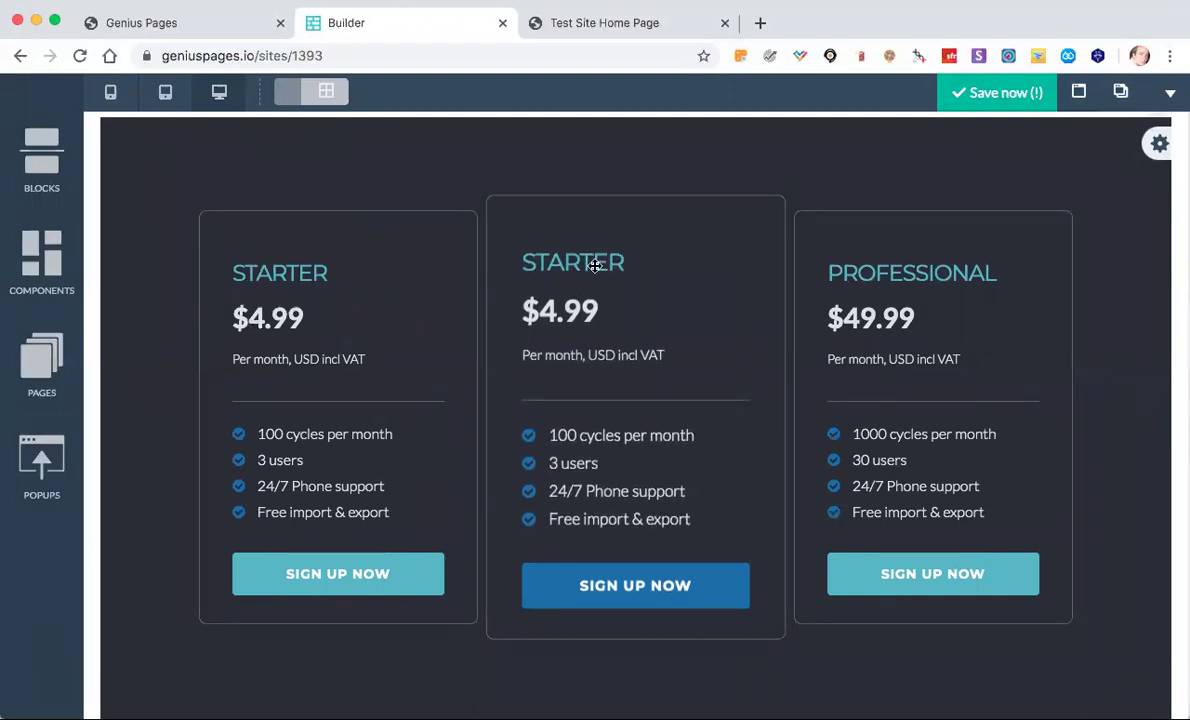
pyautogui.click(217, 221)
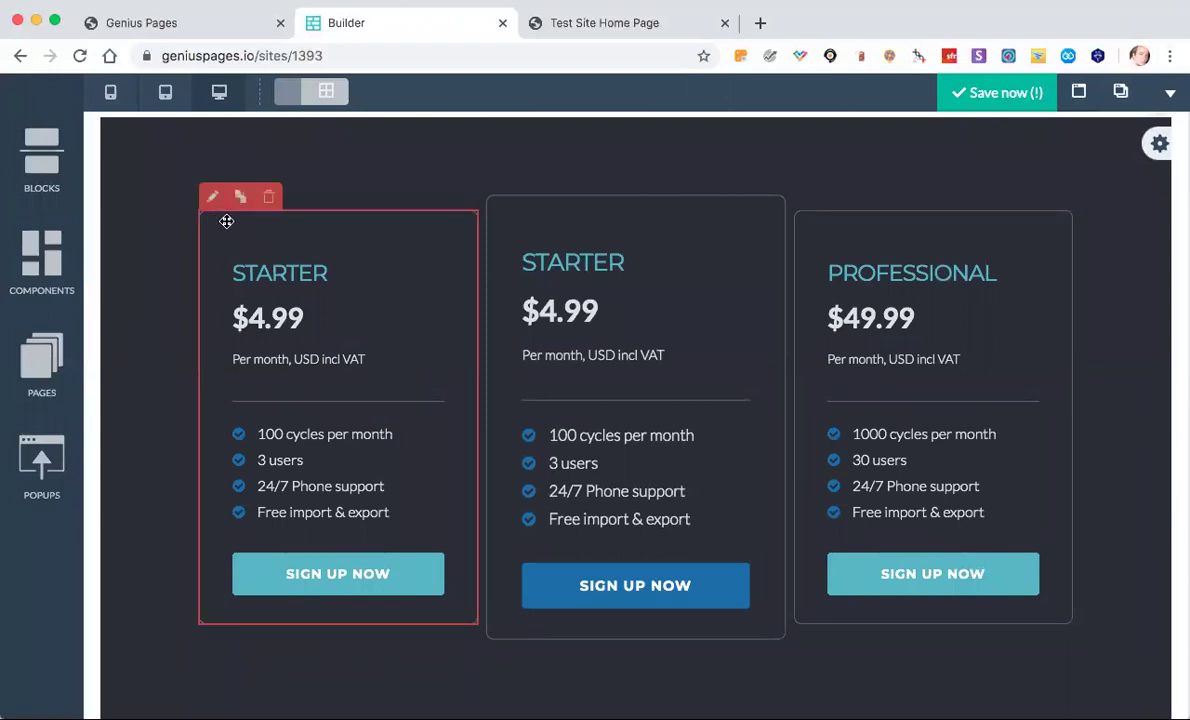
pyautogui.click(212, 196)
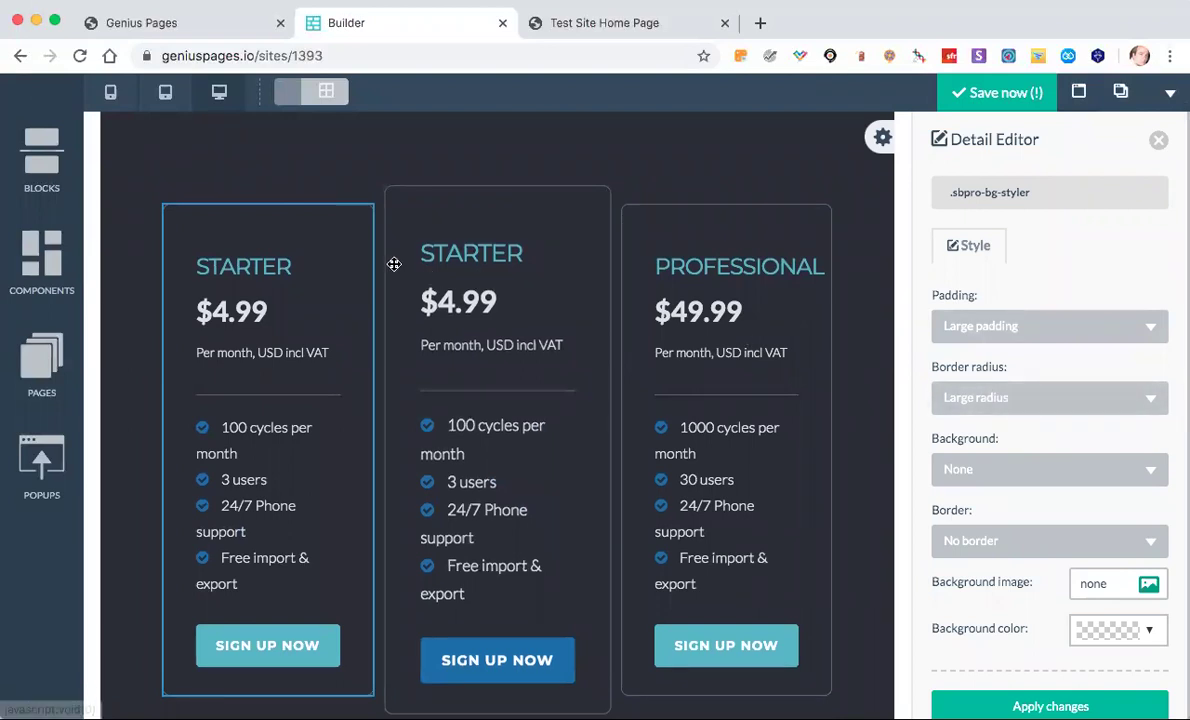
pyautogui.click(1025, 398)
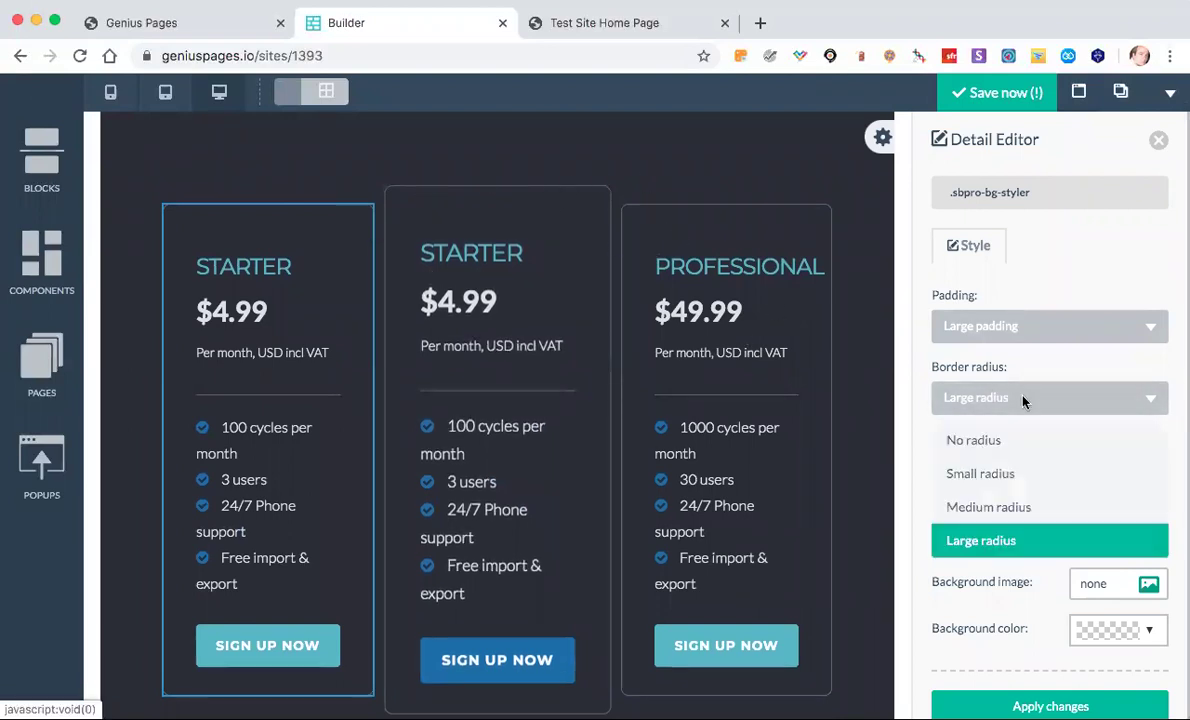
pyautogui.click(919, 391)
pyautogui.scroll(-2, 921, 520)
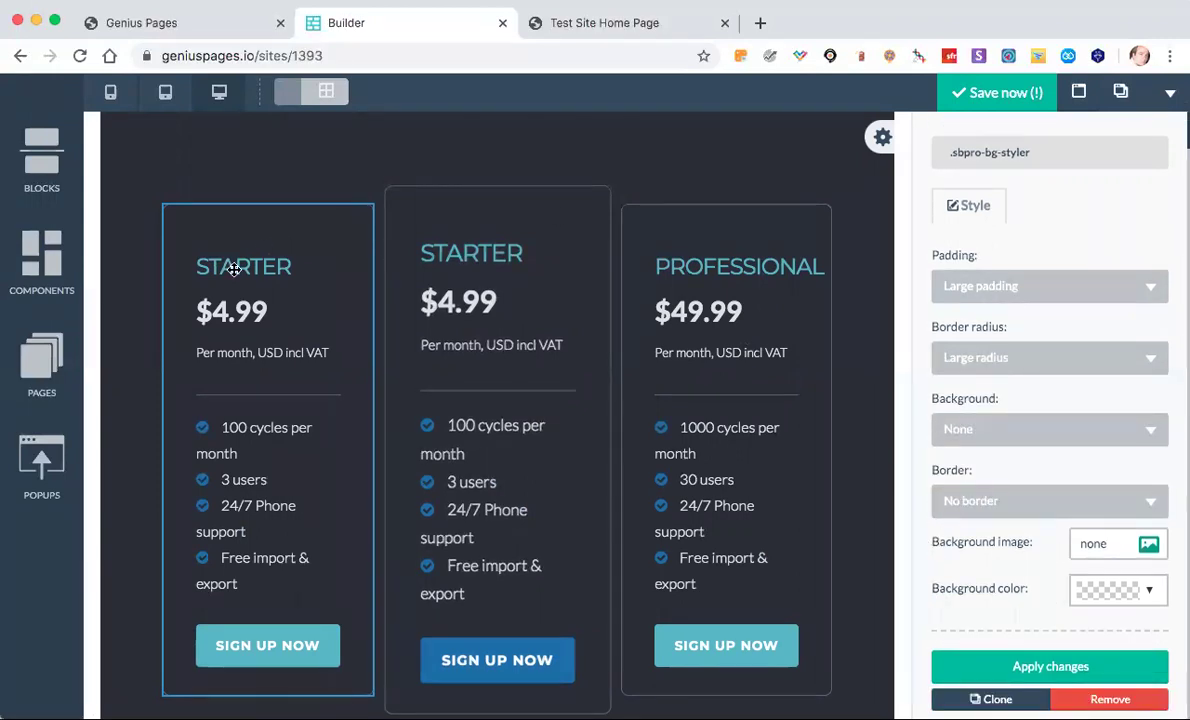
pyautogui.moveTo(335, 199)
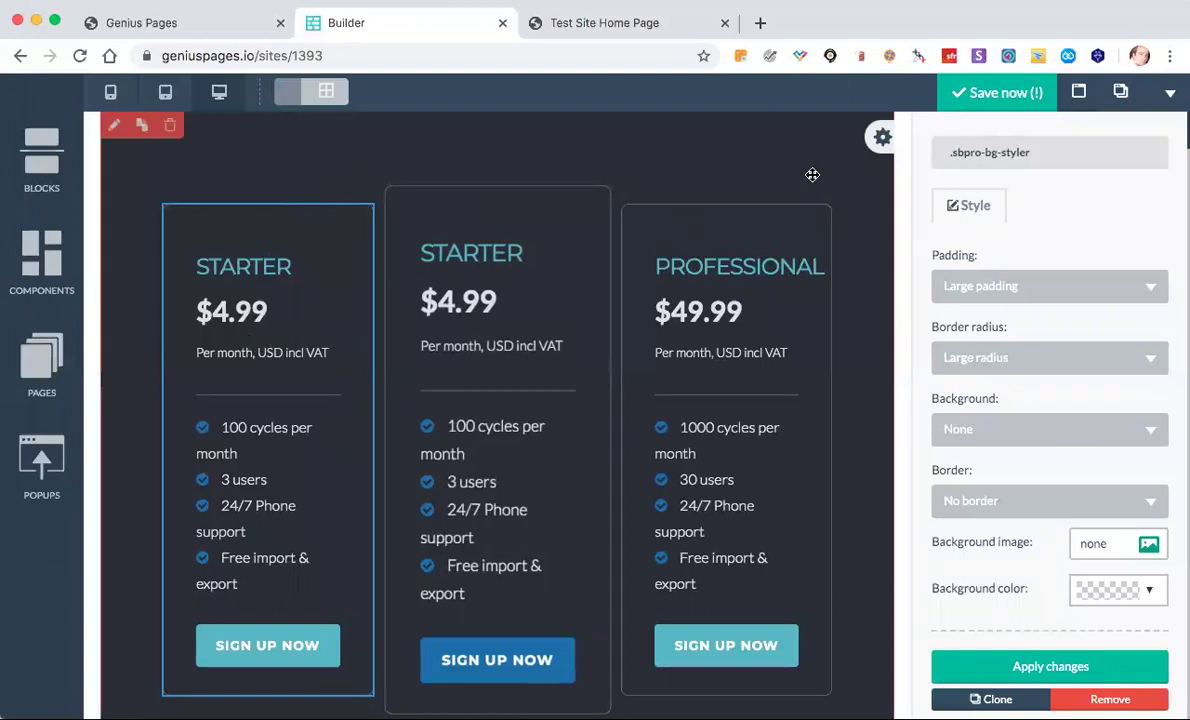
pyautogui.moveTo(232, 266)
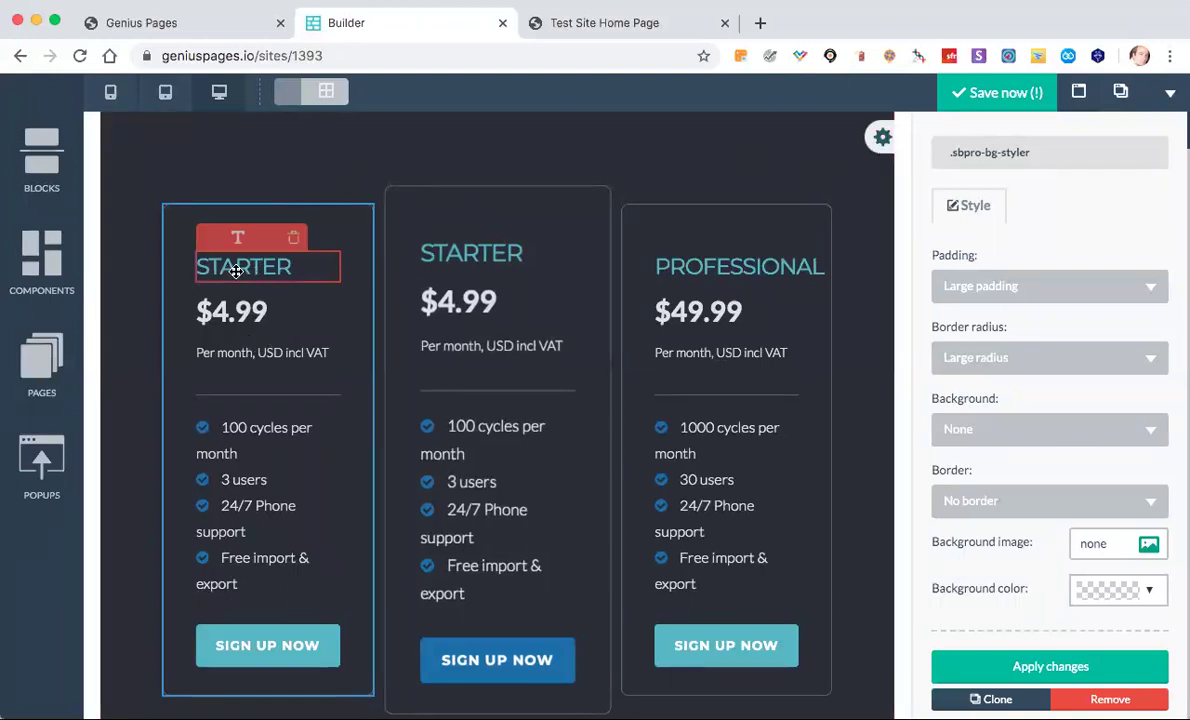
# Try inline text editing on the first card's Starter heading, and open the heading's style settings
pyautogui.click(243, 246)
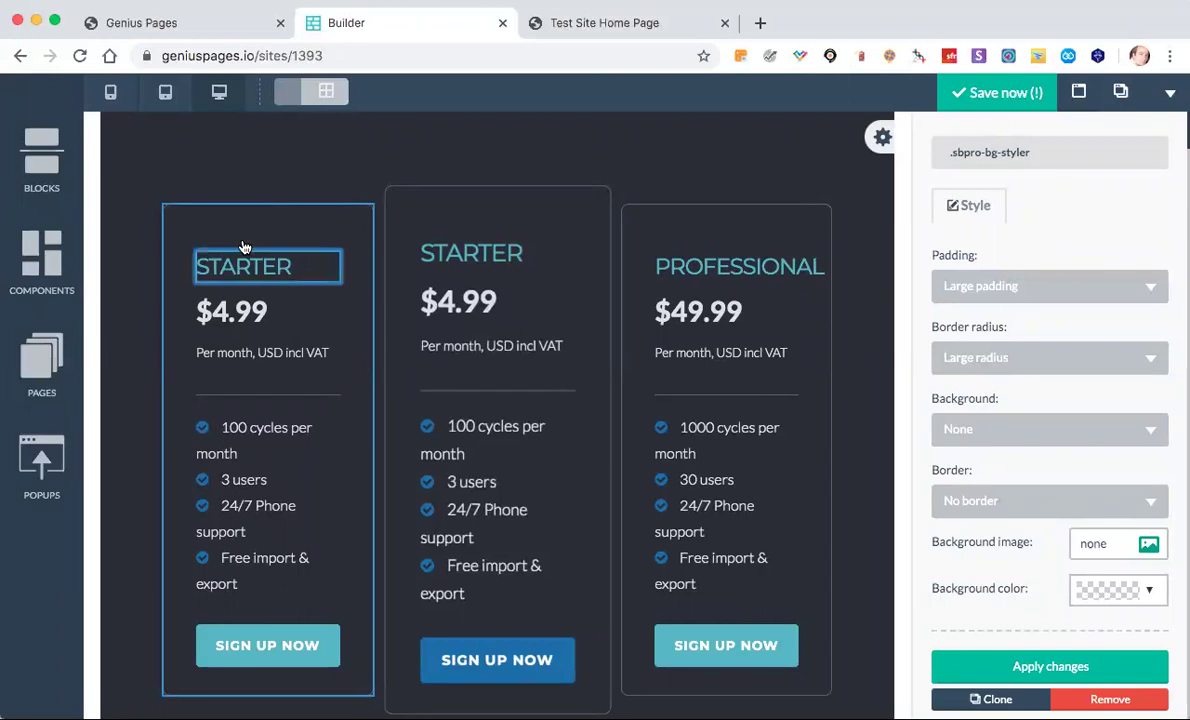
pyautogui.doubleClick(253, 272)
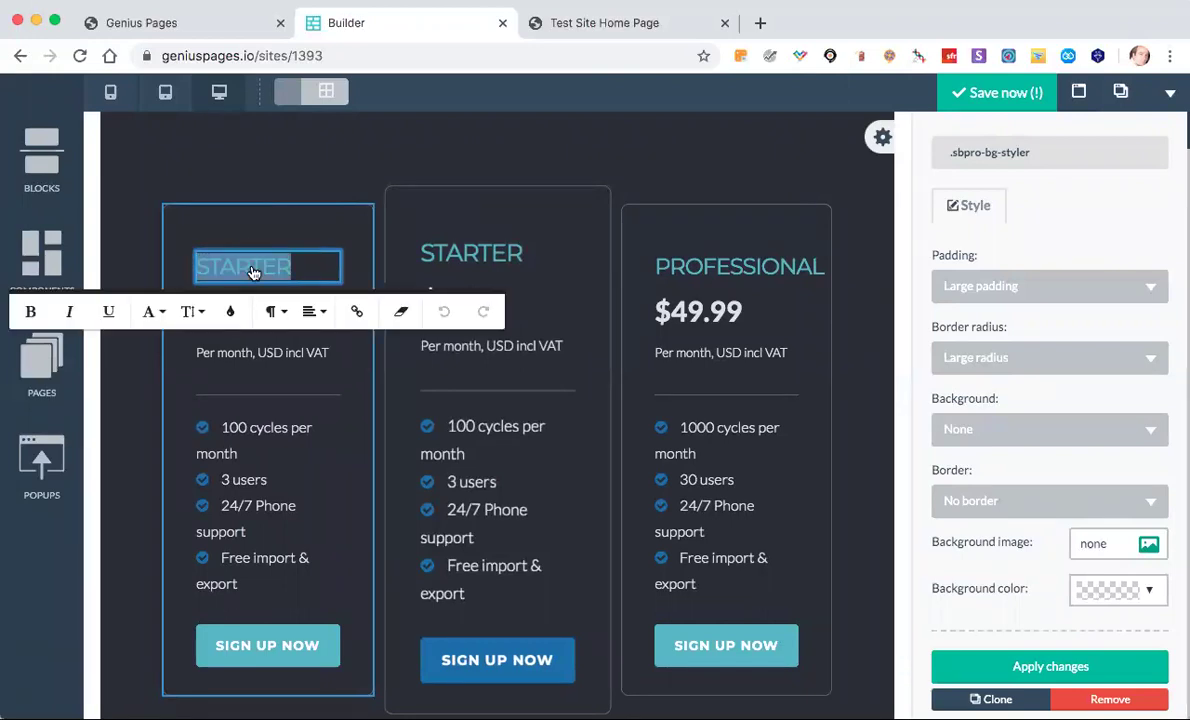
pyautogui.click(300, 232)
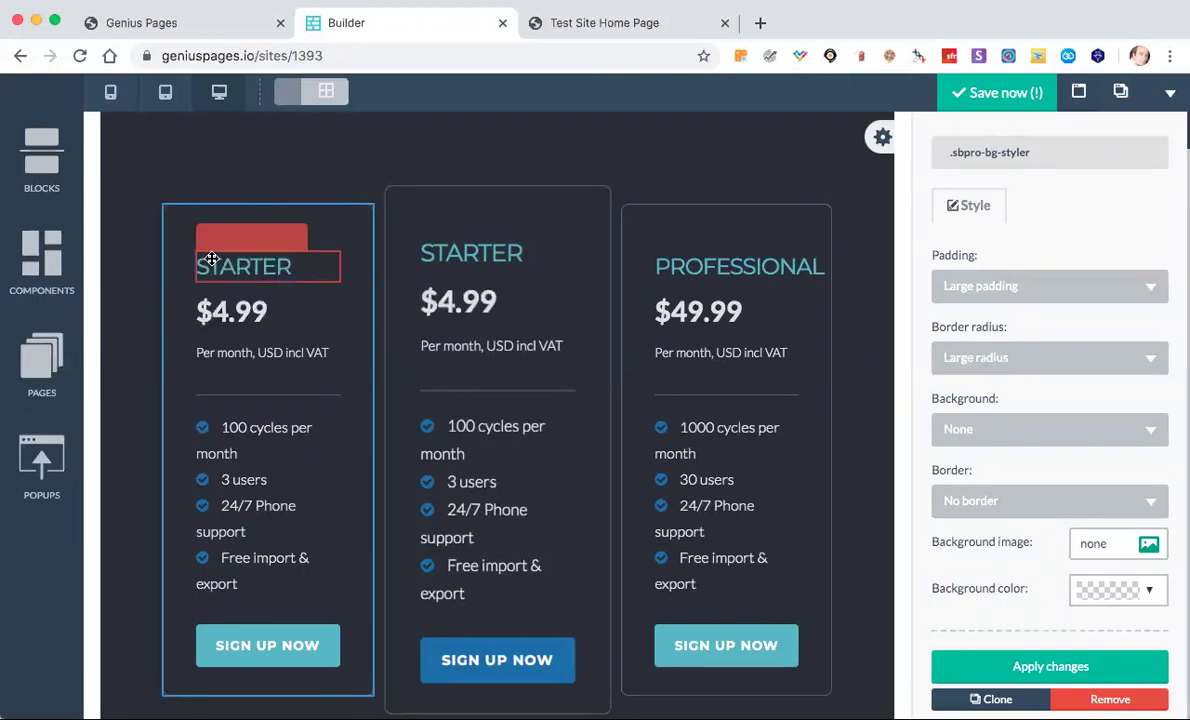
pyautogui.click(205, 237)
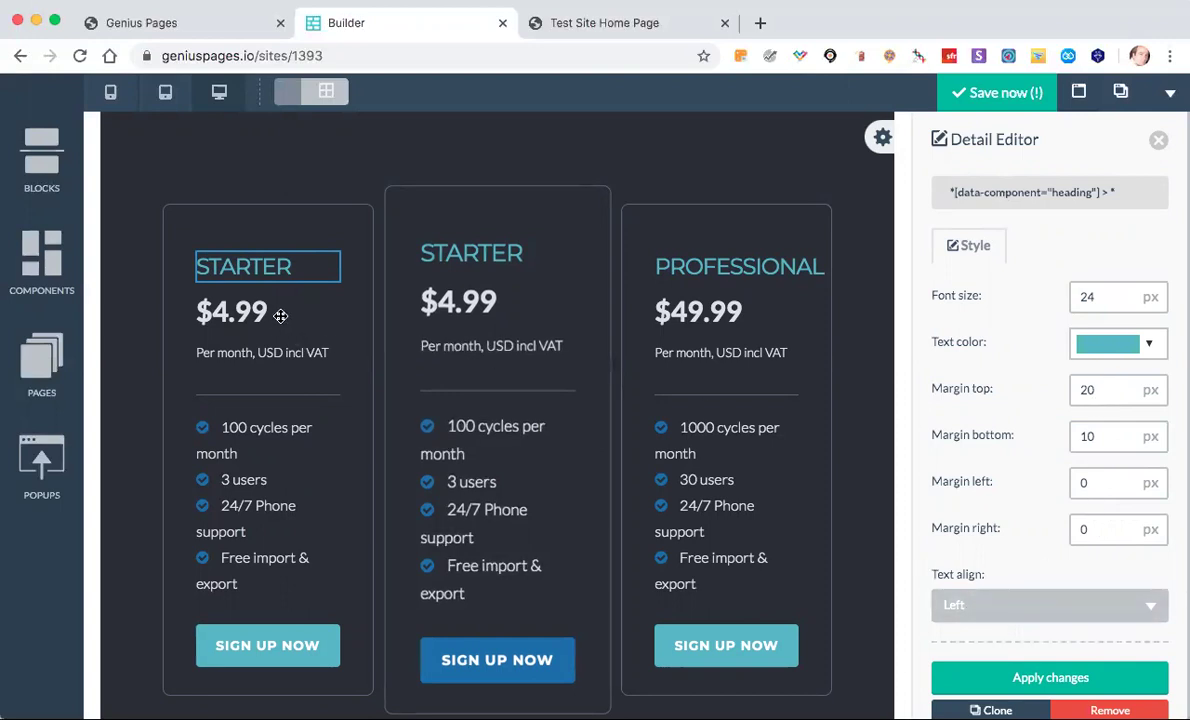
# Examine the style, link and icon settings of the check icon beside the first card's 100 cycles per month
pyautogui.click(204, 428)
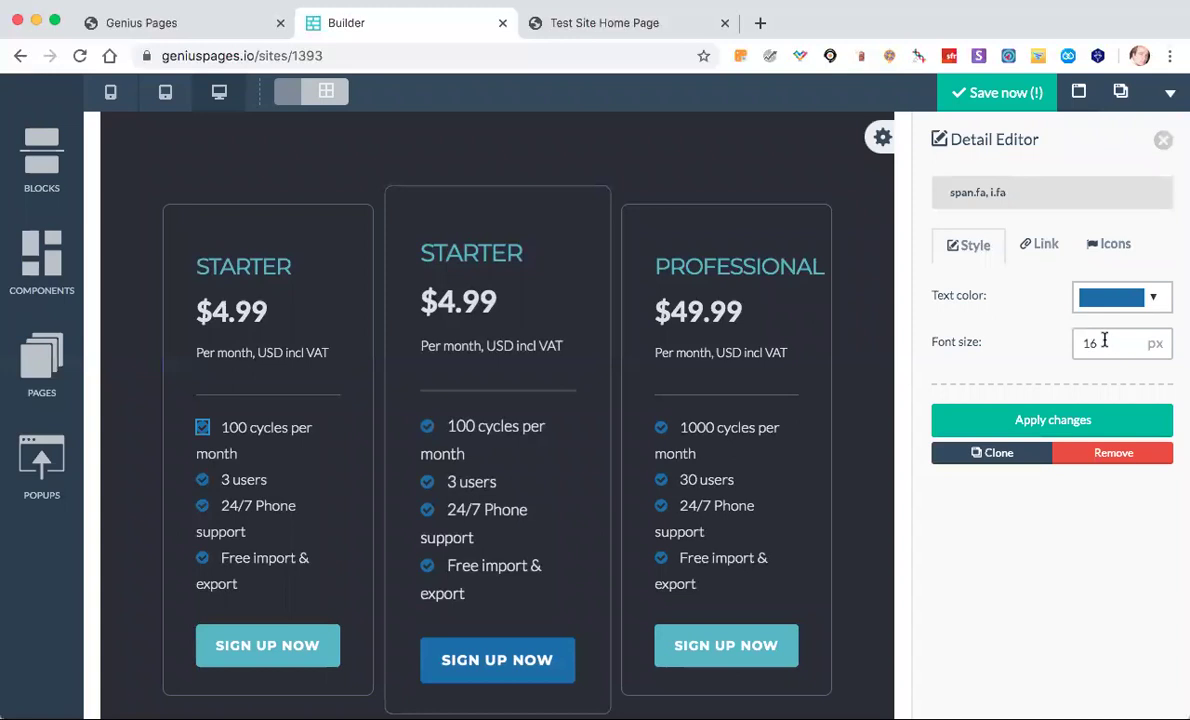
pyautogui.click(1046, 250)
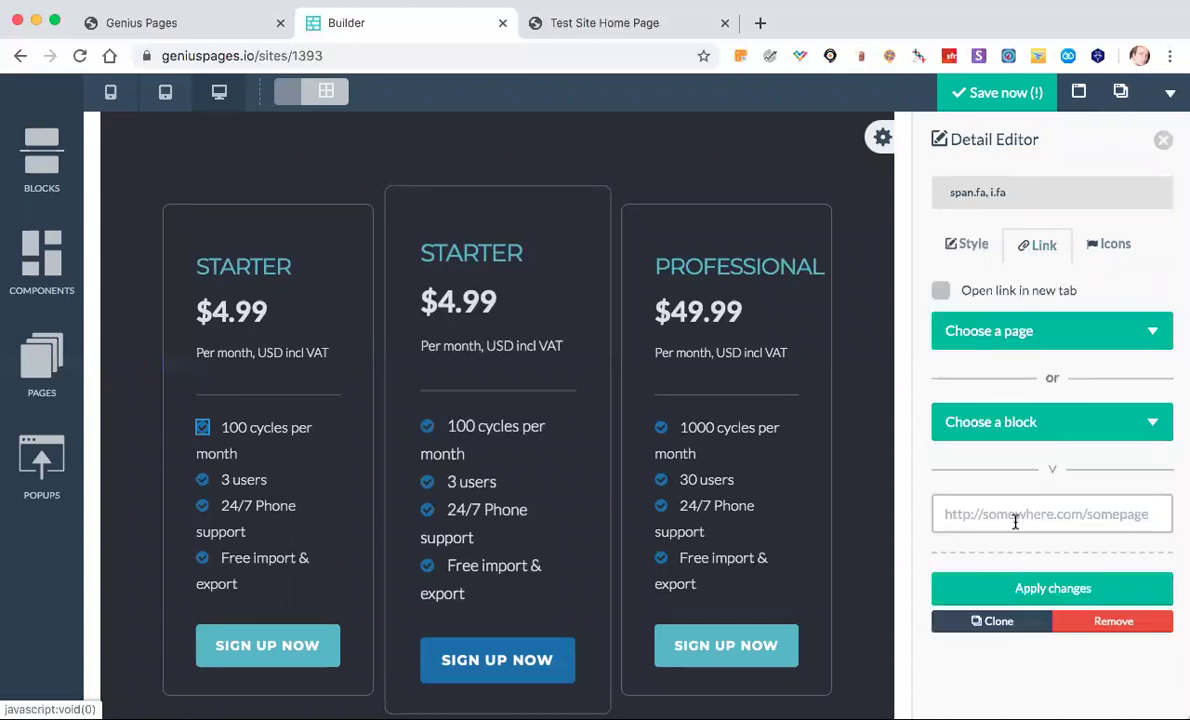
pyautogui.click(1012, 289)
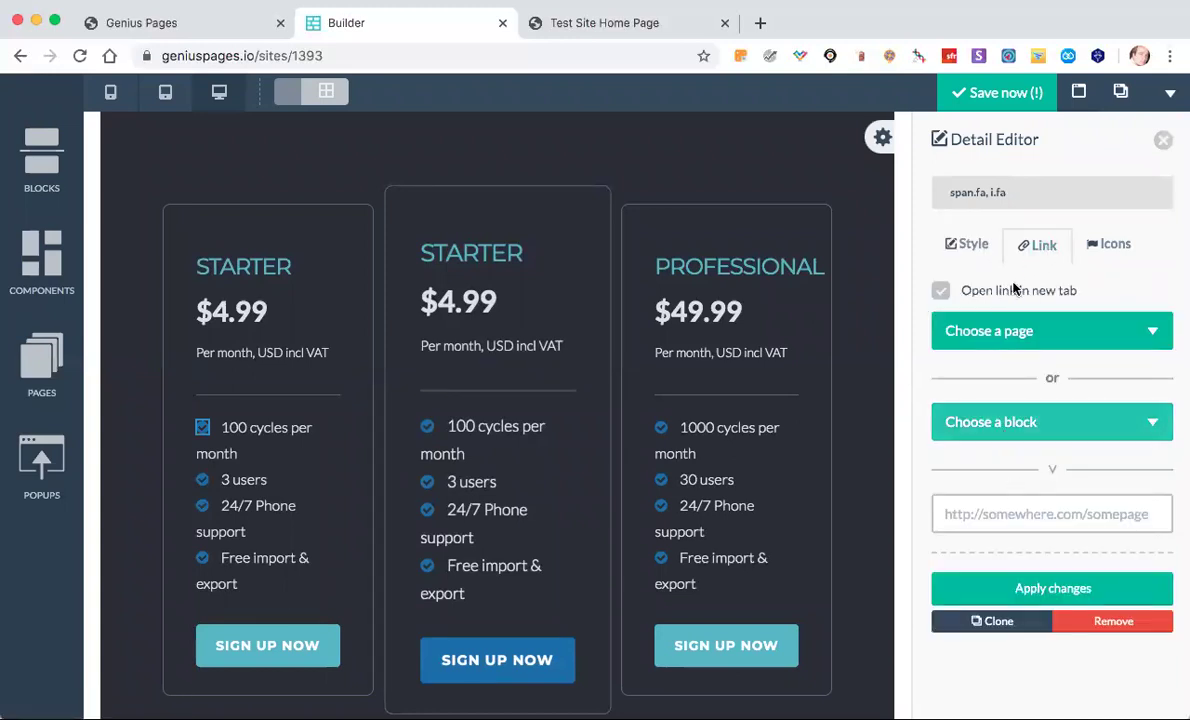
pyautogui.click(1108, 244)
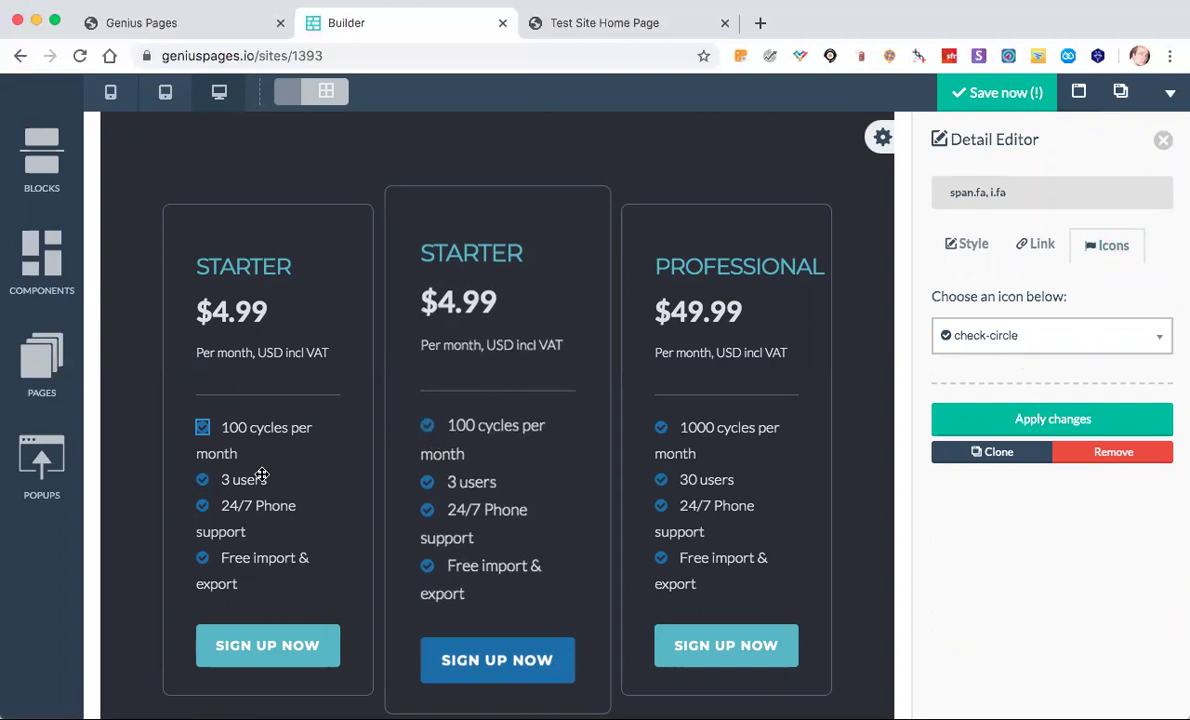
# Examine the style and link settings of the first card's Sign Up Now button, including its link address suggestions
pyautogui.scroll(-3, 186, 553)
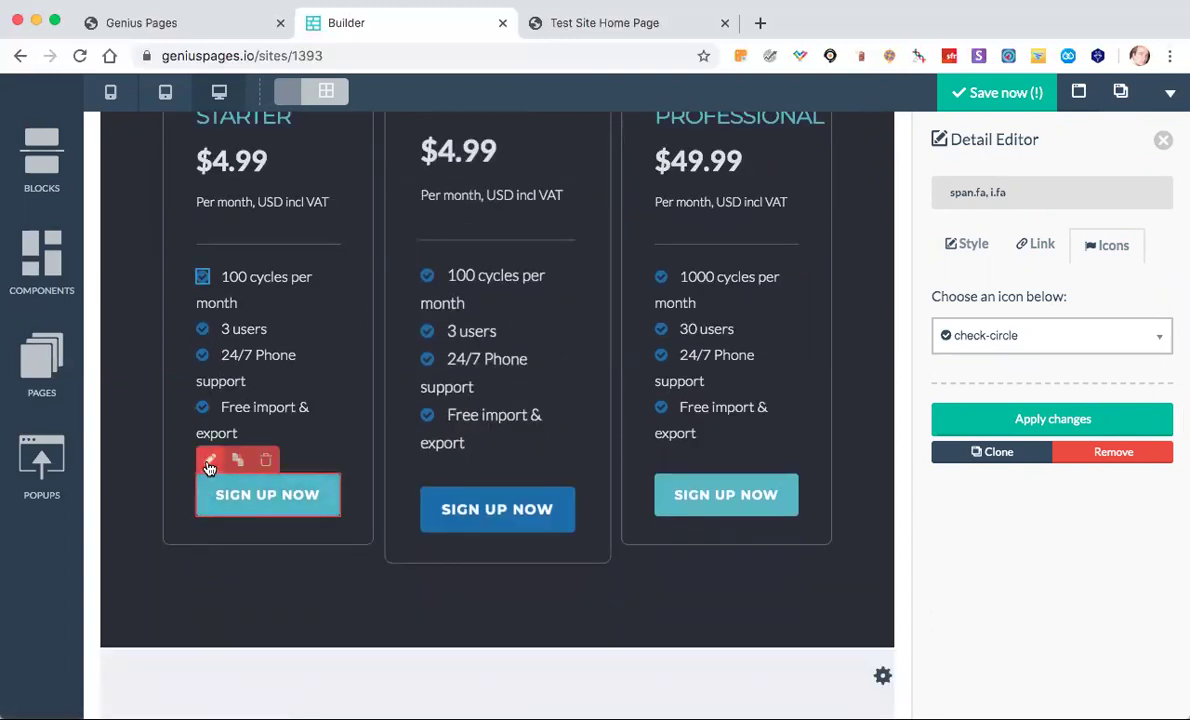
pyautogui.click(209, 464)
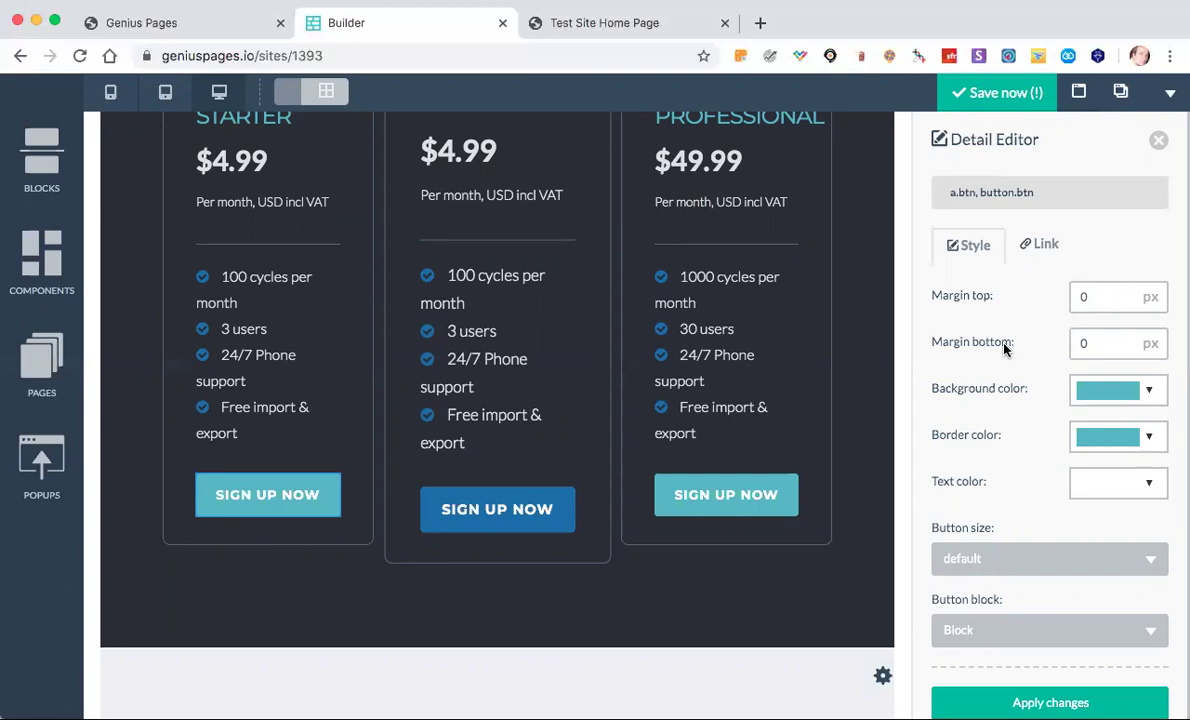
pyautogui.scroll(-1, 1005, 347)
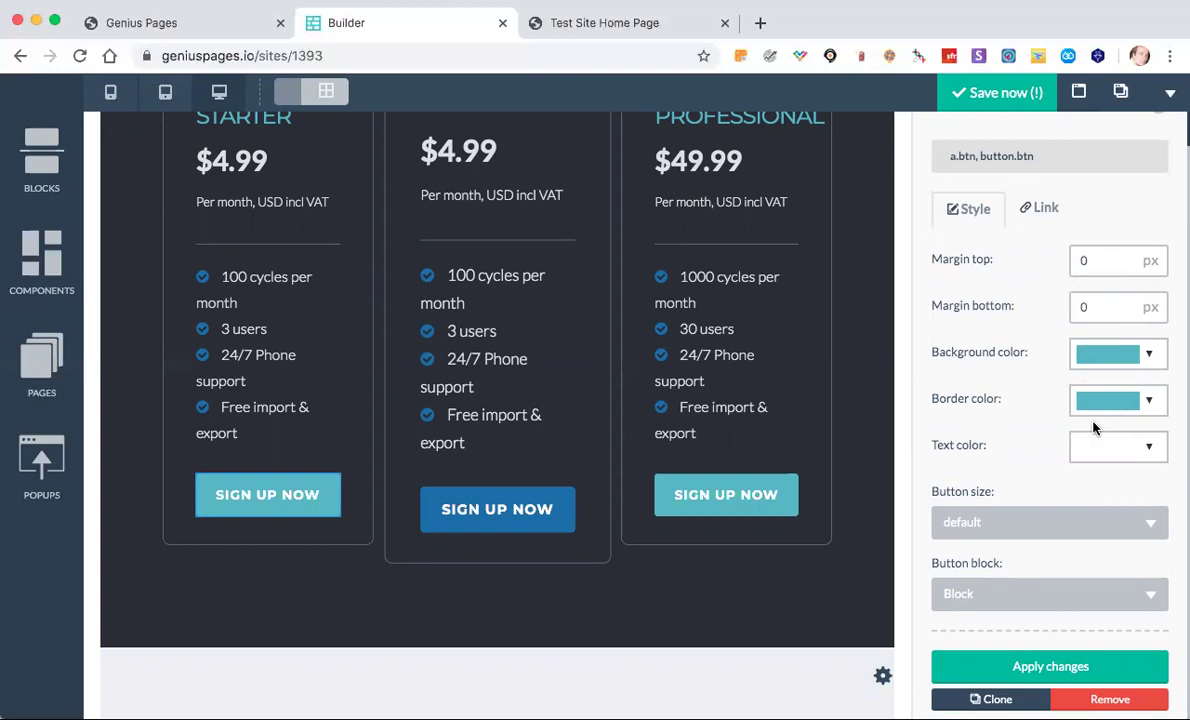
pyautogui.click(1038, 210)
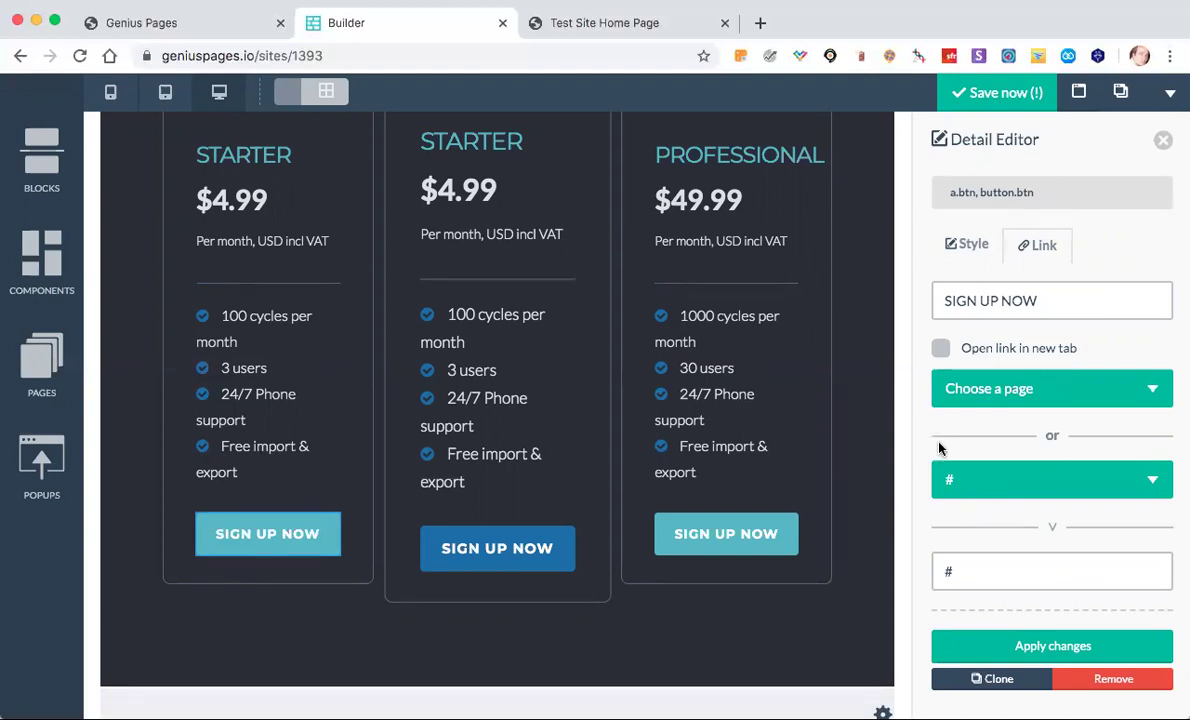
pyautogui.scroll(-3, 967, 435)
pyautogui.scroll(2, 967, 435)
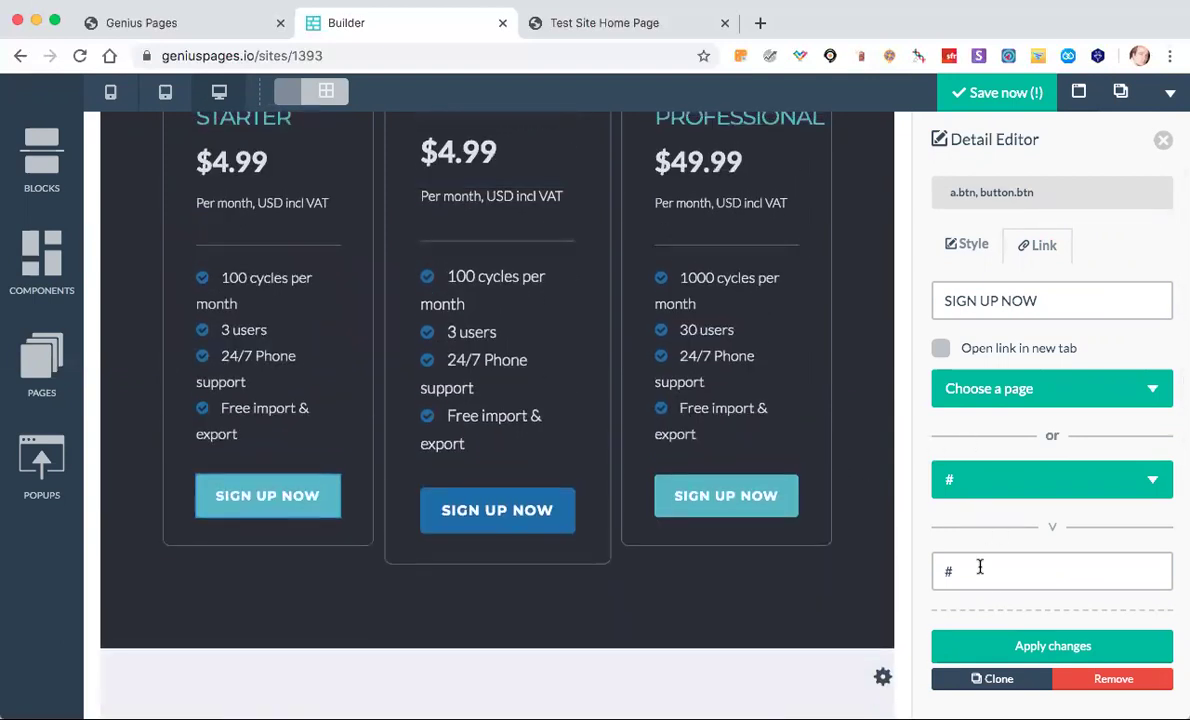
pyautogui.click(978, 572)
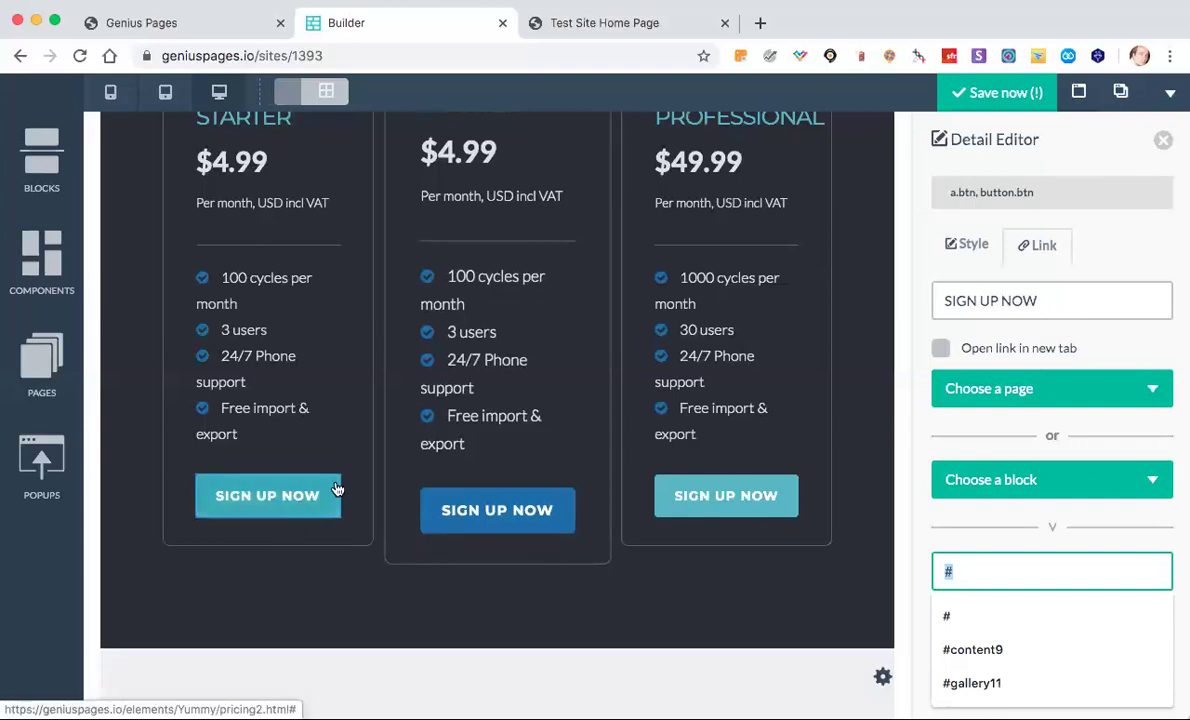
pyautogui.click(221, 479)
pyautogui.scroll(2, 217, 476)
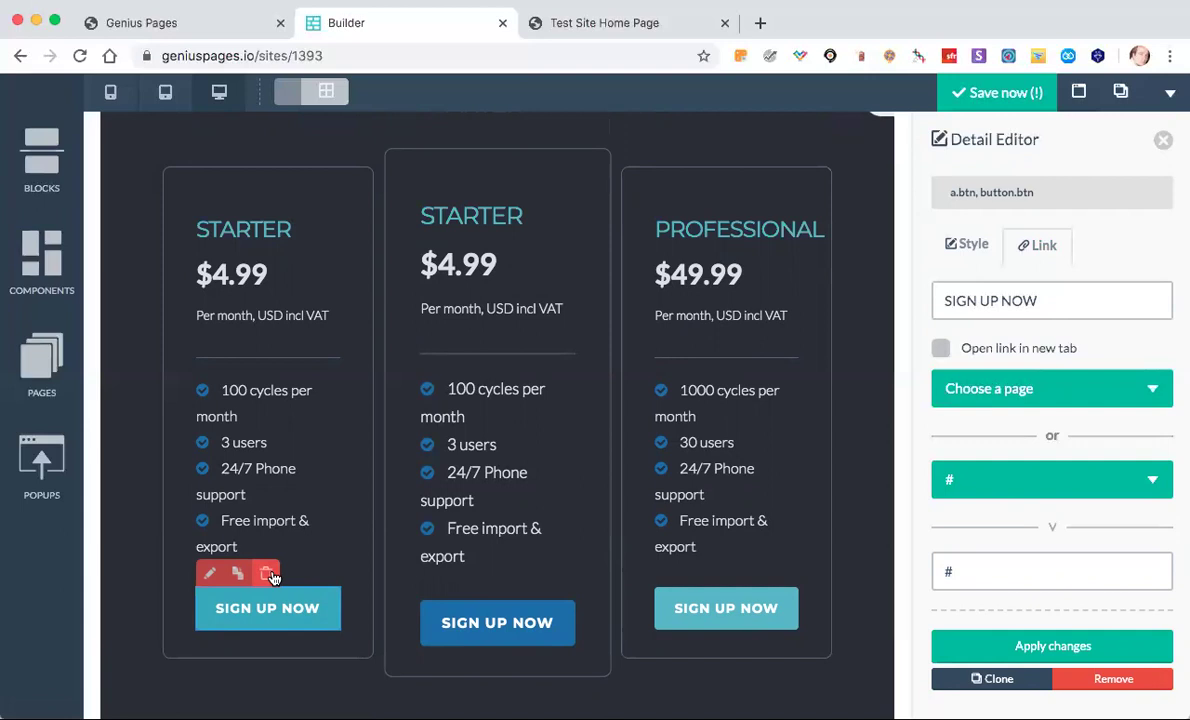
pyautogui.scroll(-1, 332, 502)
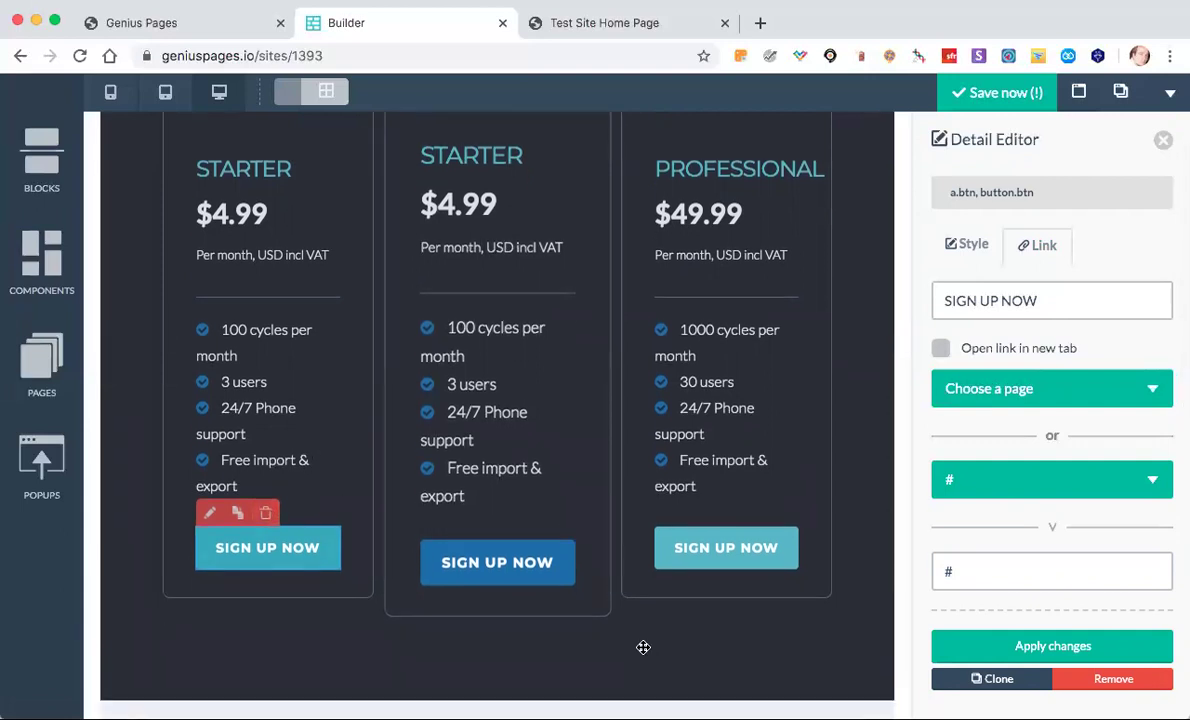
# Delete the first Starter card from the pricing block
pyautogui.scroll(3, 603, 502)
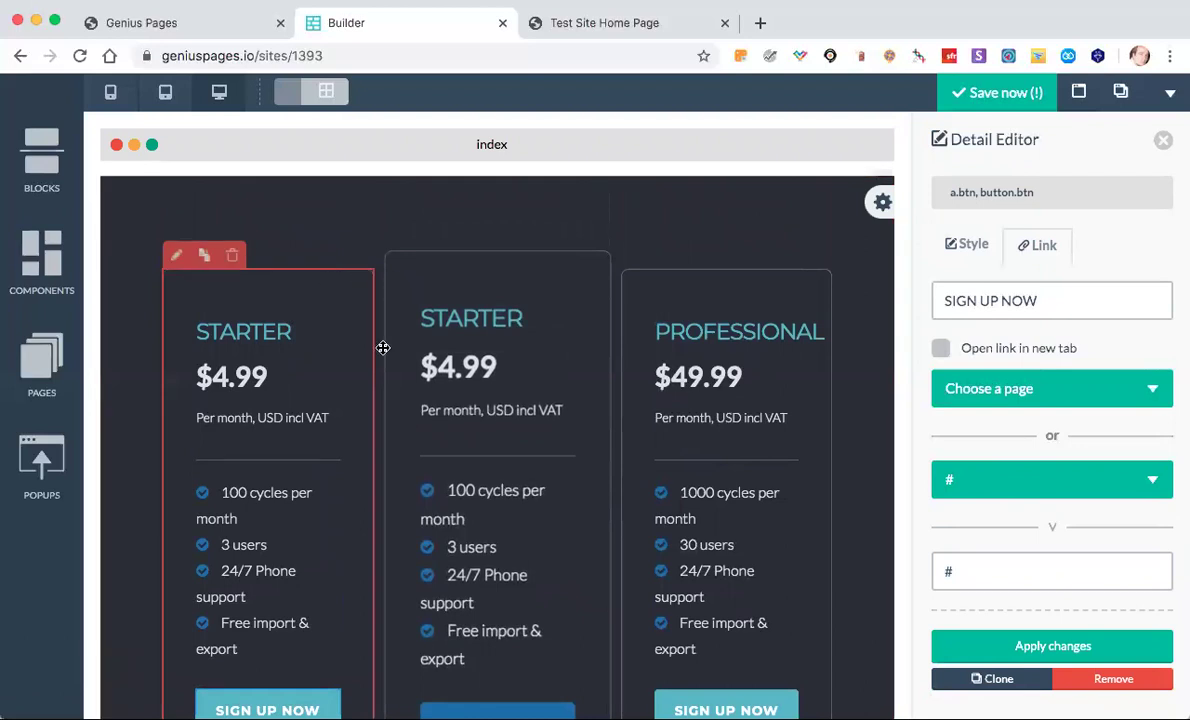
pyautogui.scroll(-2, 378, 365)
pyautogui.scroll(2, 378, 365)
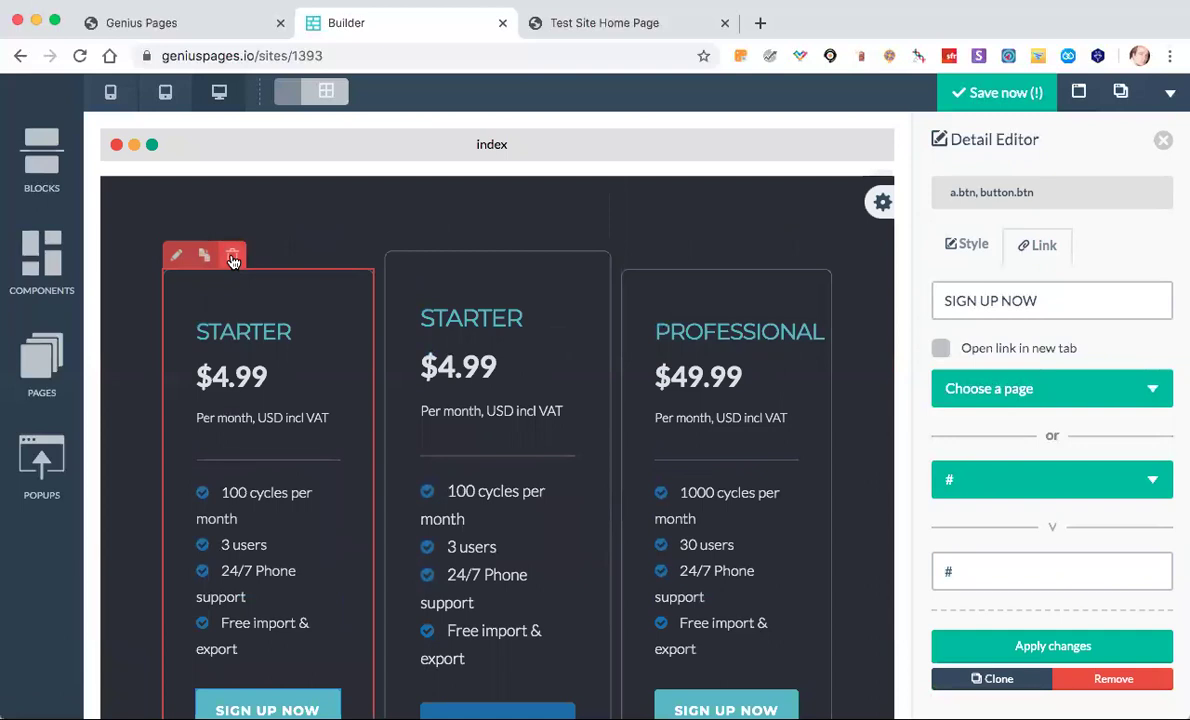
pyautogui.click(233, 258)
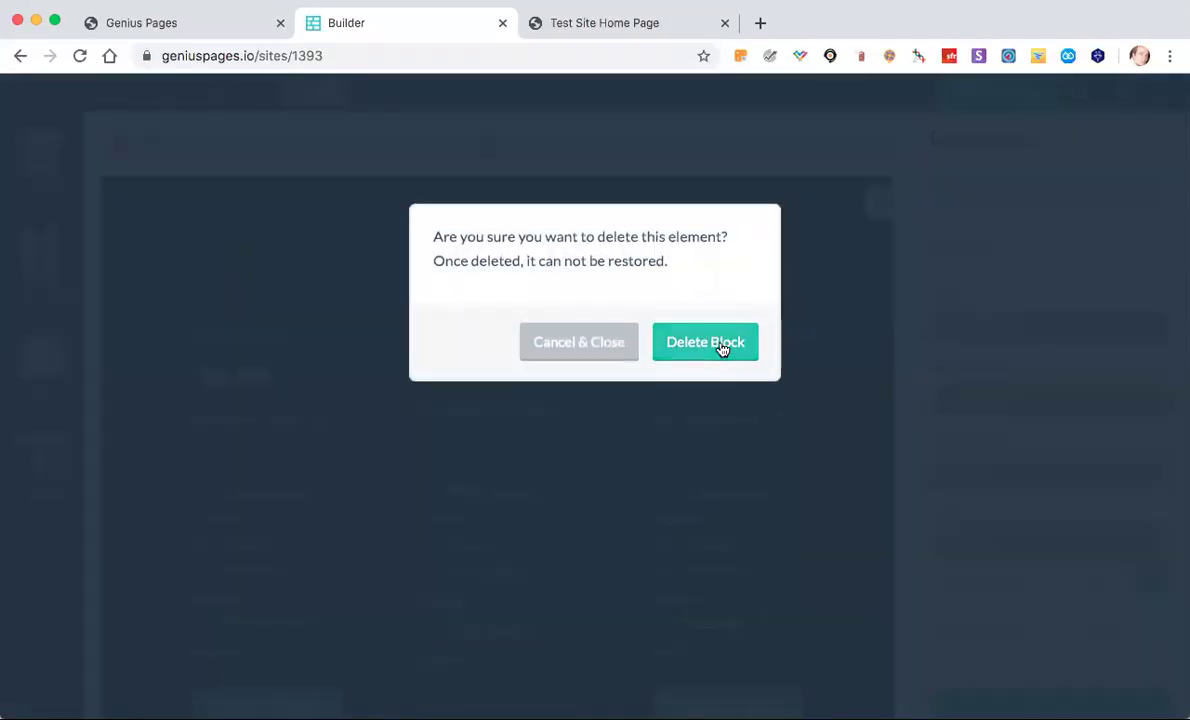
pyautogui.click(720, 345)
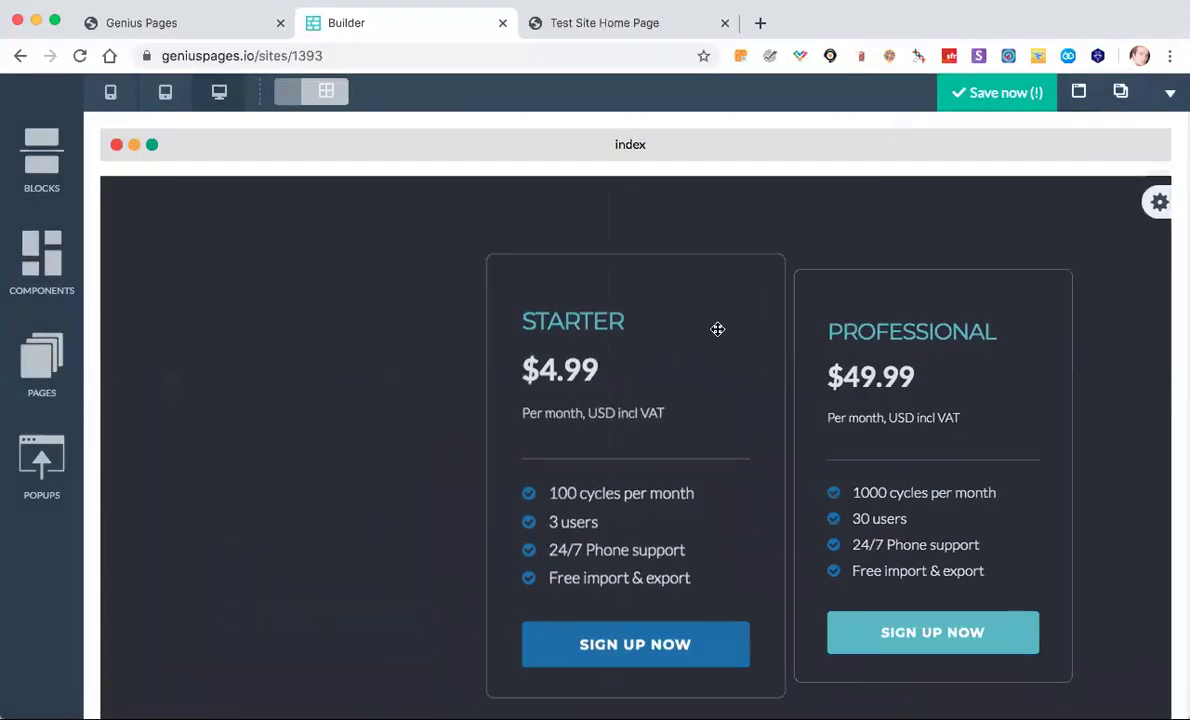
# Delete the Professional card from the pricing block and review the remaining layout
pyautogui.moveTo(1004, 266)
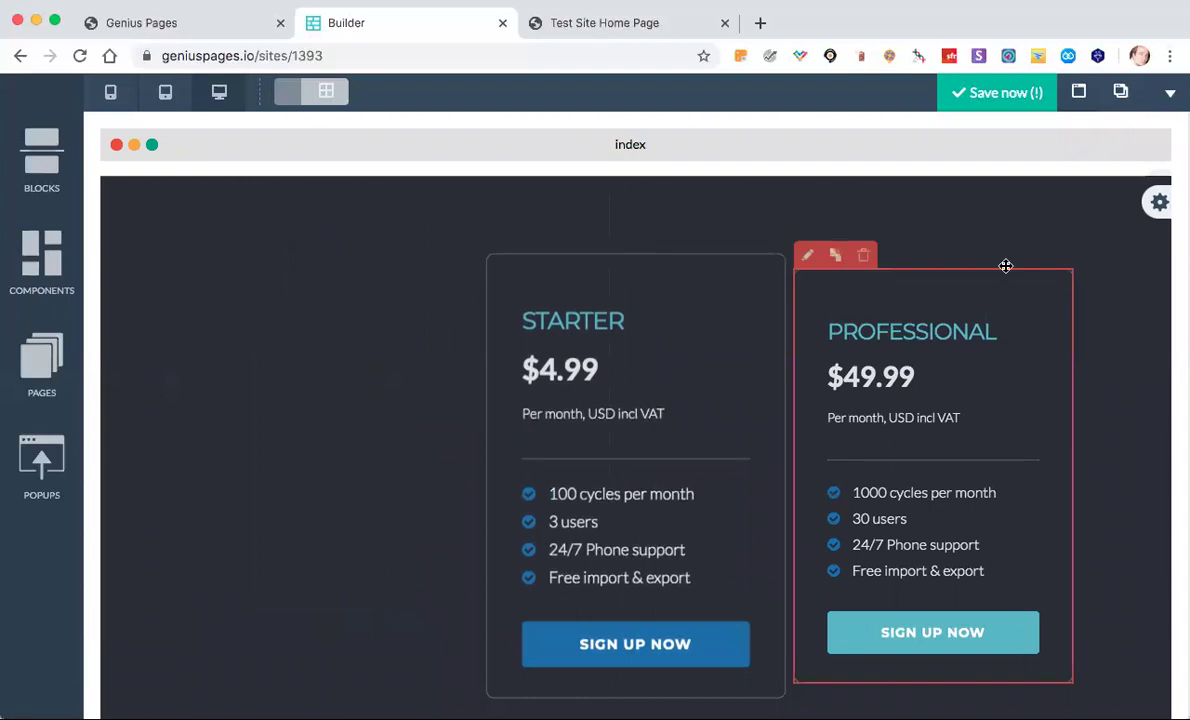
pyautogui.click(868, 261)
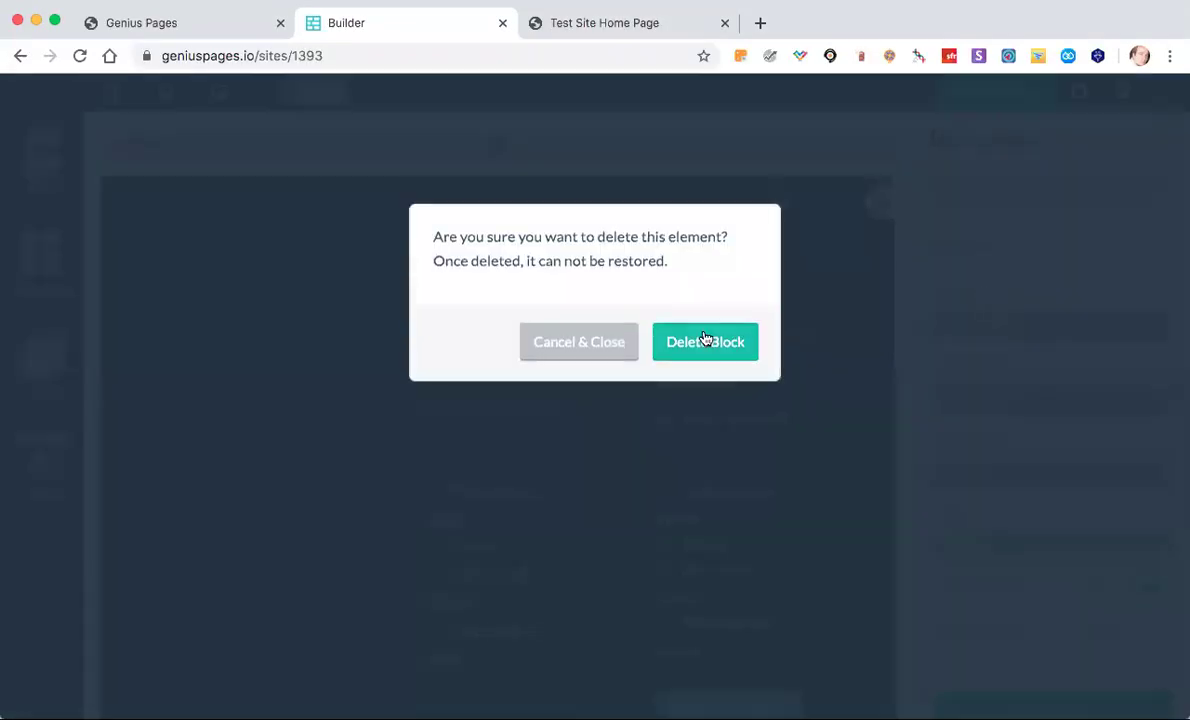
pyautogui.click(704, 340)
pyautogui.scroll(-3, 829, 333)
pyautogui.scroll(3, 829, 333)
pyautogui.scroll(-2, 829, 333)
pyautogui.scroll(3, 829, 333)
pyautogui.scroll(-2, 829, 333)
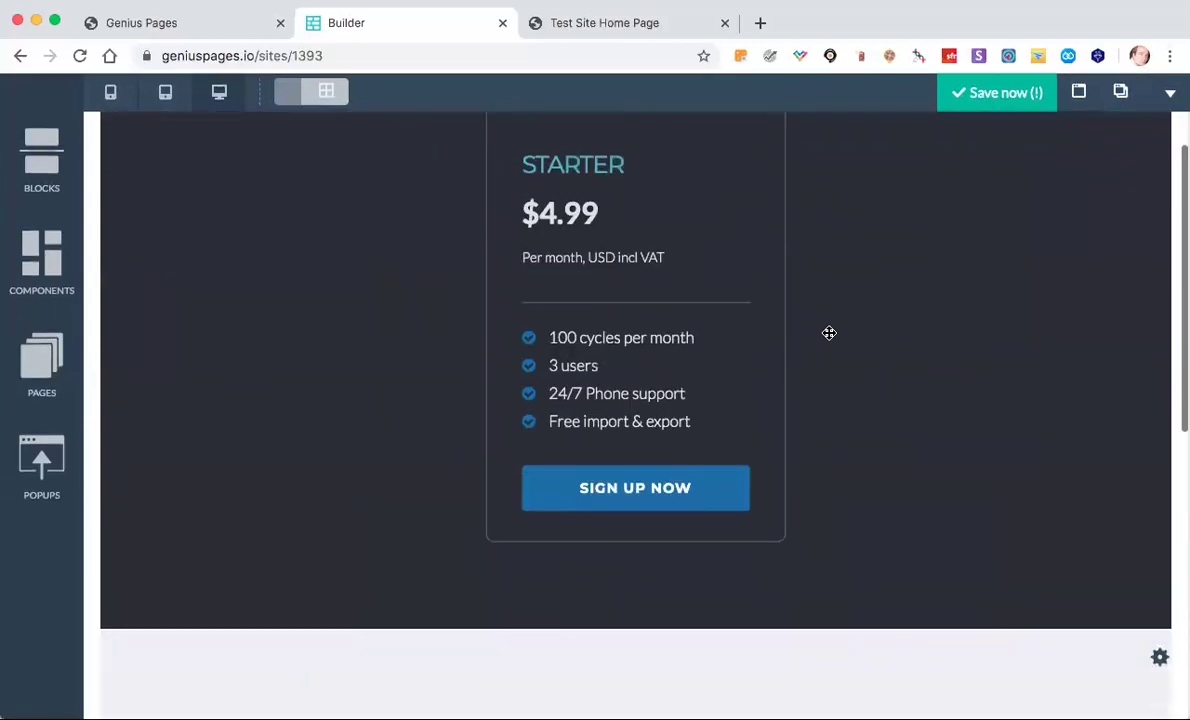
pyautogui.scroll(2, 829, 333)
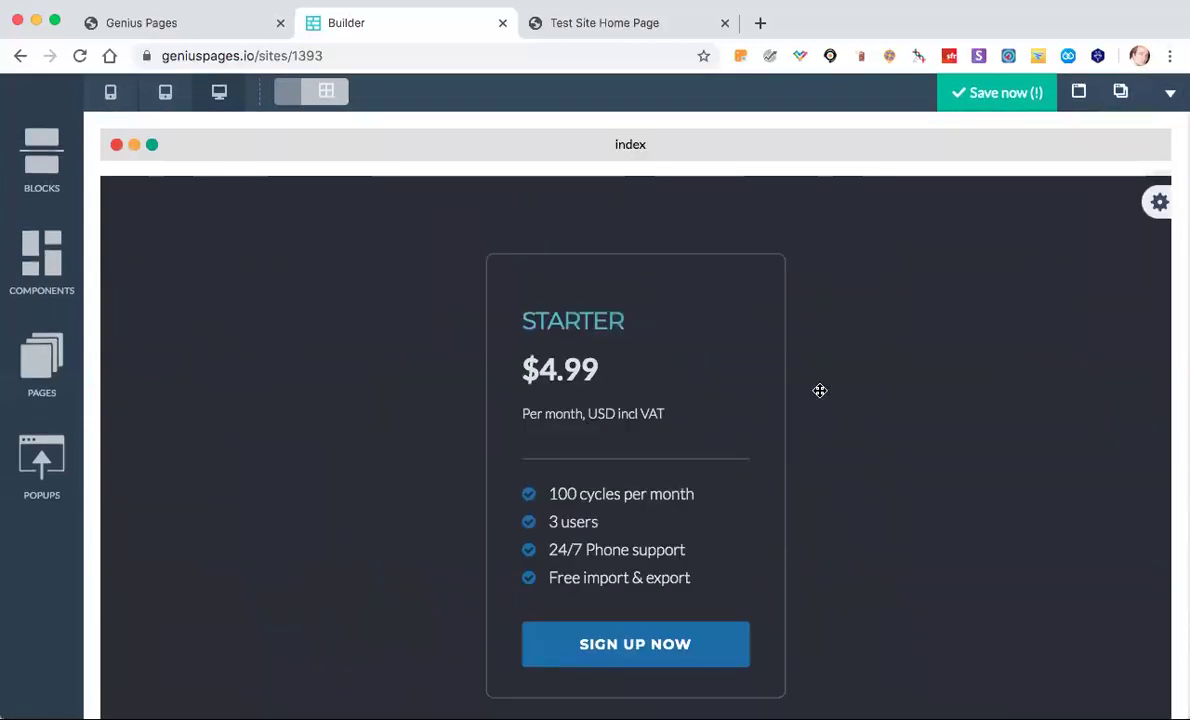
pyautogui.scroll(-1, 801, 398)
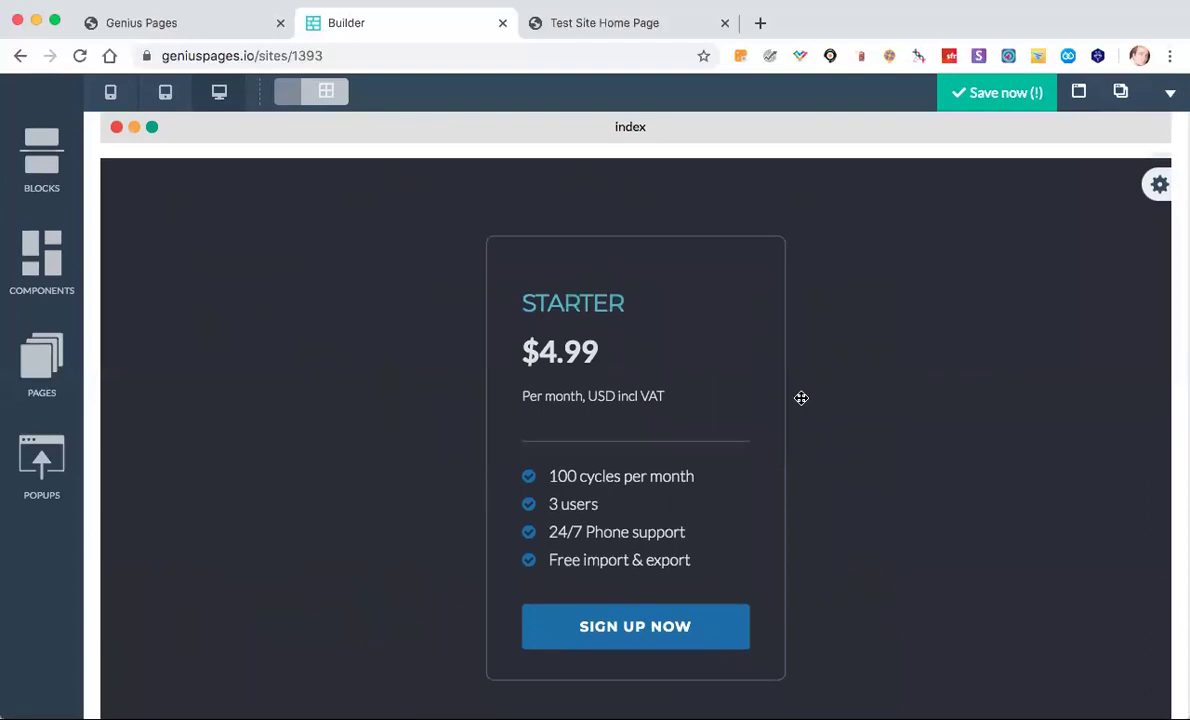